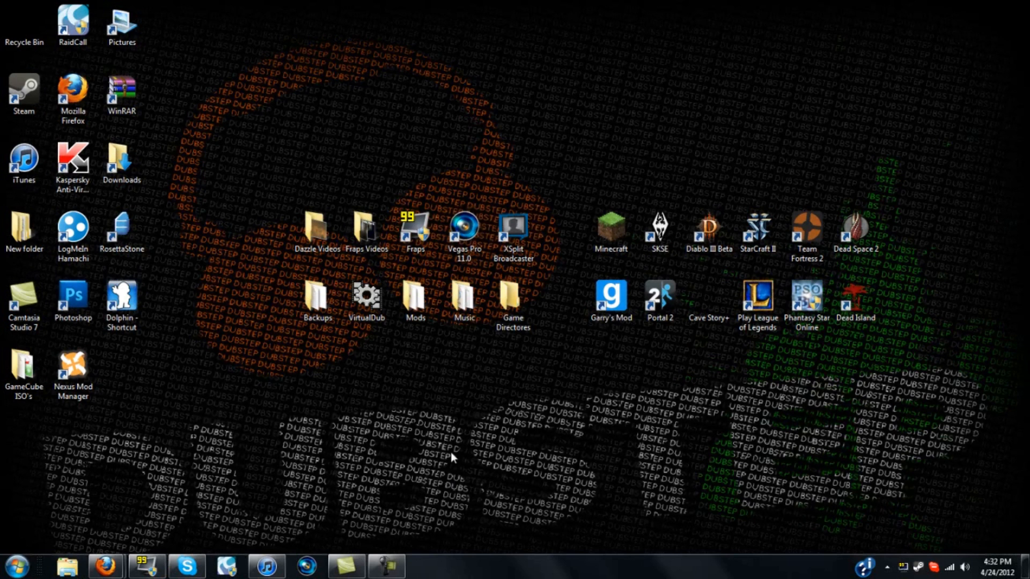
Open Fraps and switch to its FPS settings tab
{"action": "left_click", "coordinate": [144, 569]}
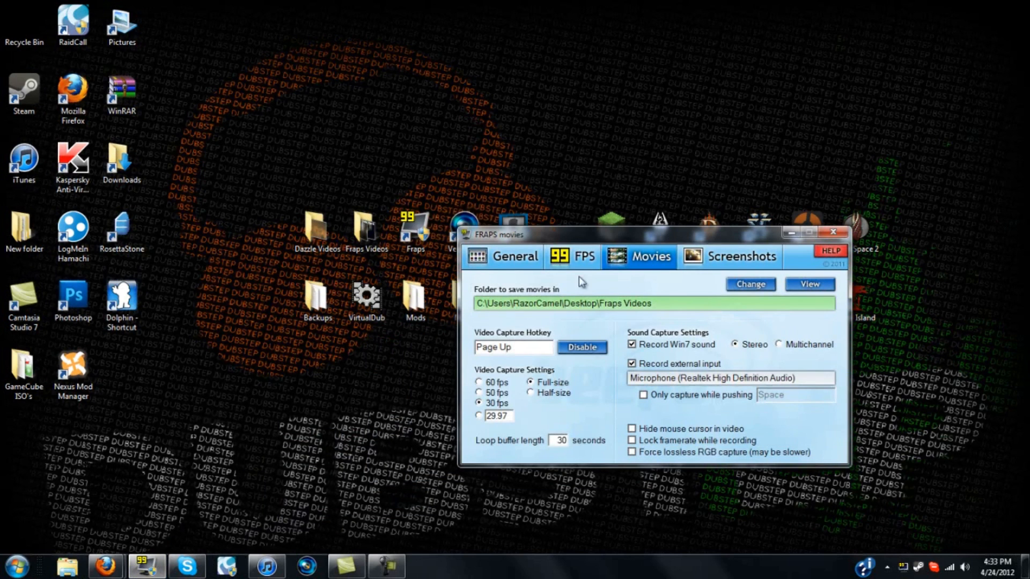
{"action": "left_click", "coordinate": [573, 256]}
{"action": "left_click_drag", "start_coordinate": [617, 233], "coordinate": [447, 175]}
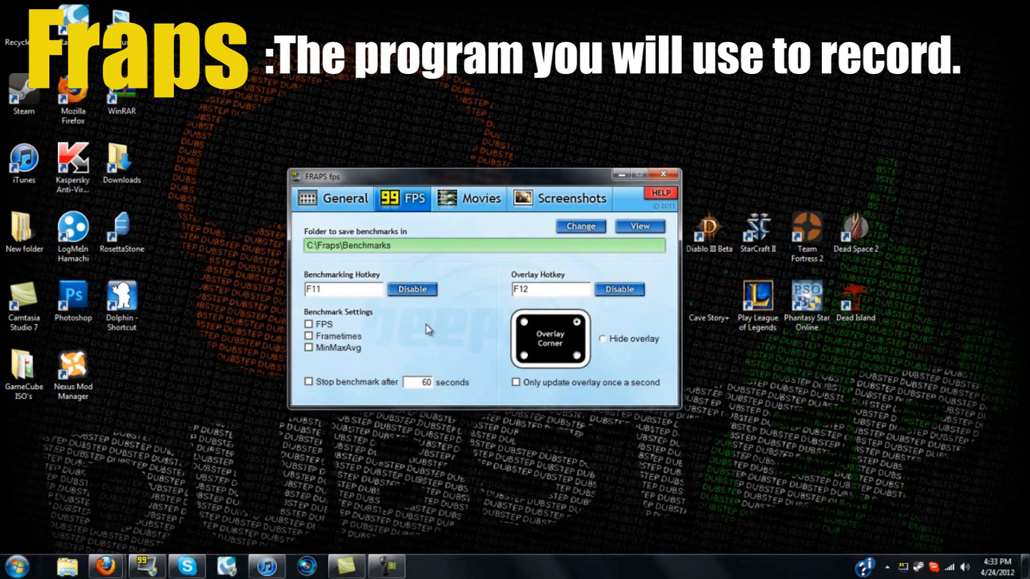
Examine the overlay hotkey, then switch to the Movies tab to review the video capture settings
{"action": "left_click", "coordinate": [563, 292]}
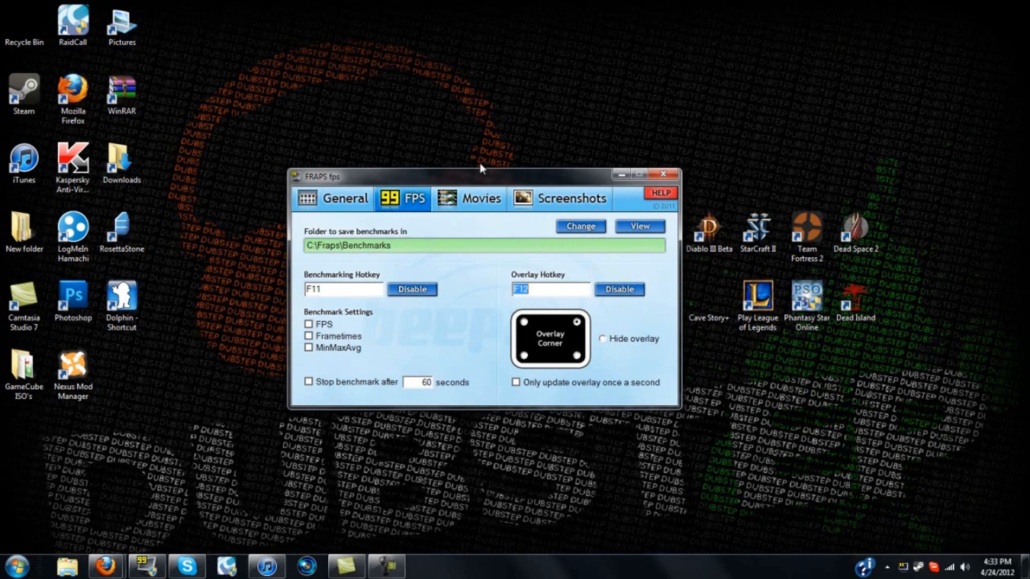
{"action": "left_click_drag", "start_coordinate": [436, 180], "coordinate": [457, 223]}
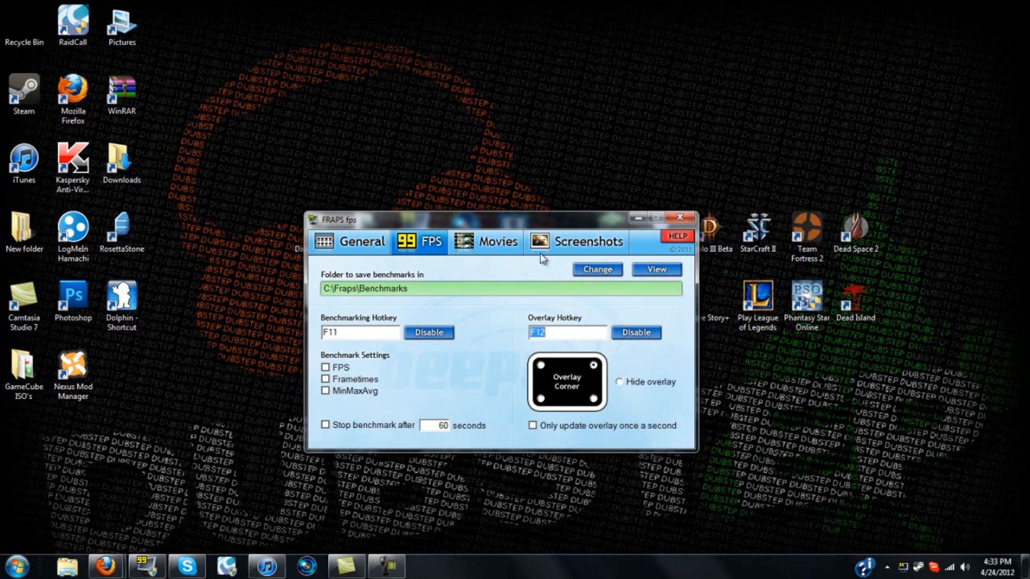
{"action": "left_click", "coordinate": [487, 246]}
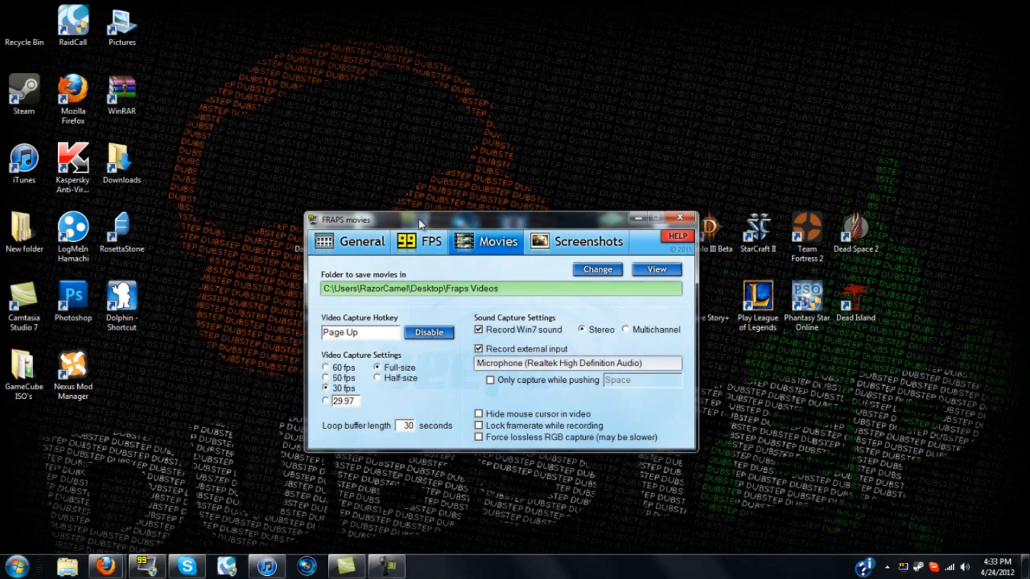
{"action": "left_click_drag", "start_coordinate": [418, 219], "coordinate": [659, 185]}
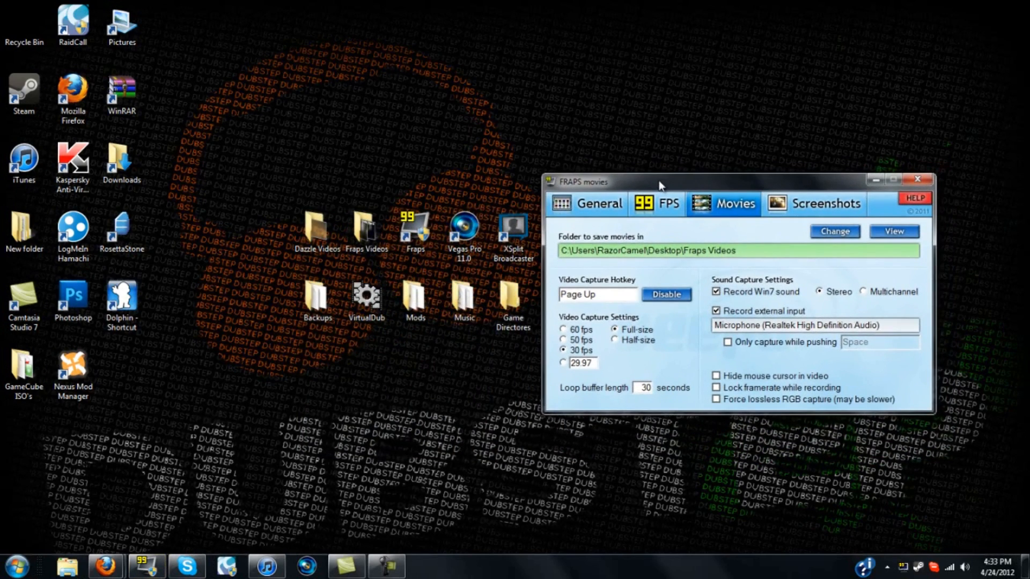
{"action": "right_click", "coordinate": [359, 184]}
{"action": "left_click", "coordinate": [332, 181]}
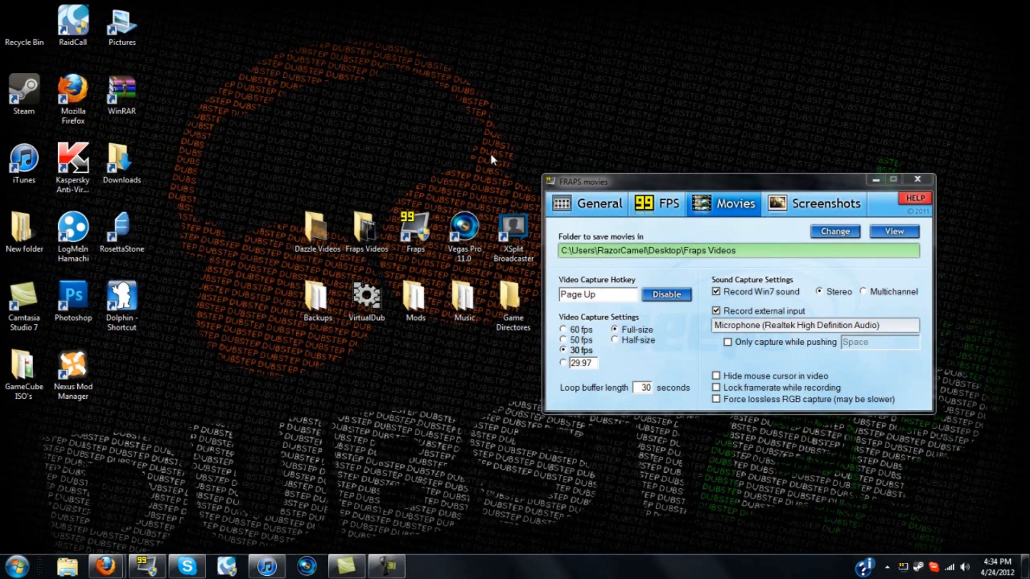
{"action": "left_click_drag", "start_coordinate": [676, 178], "coordinate": [492, 211]}
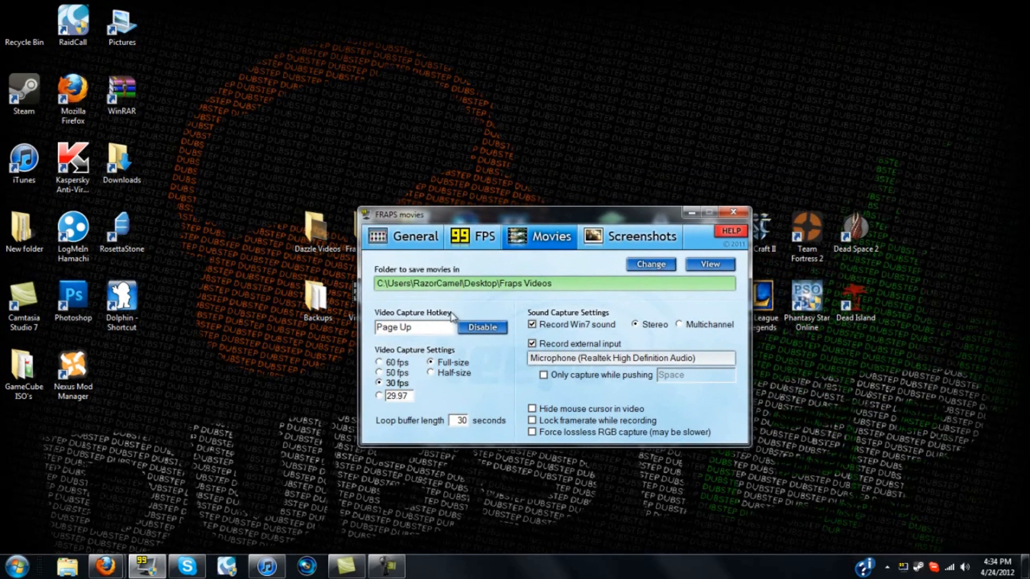
Review the video capture hotkey and frame-rate settings, then minimize Fraps
{"action": "left_click", "coordinate": [438, 325]}
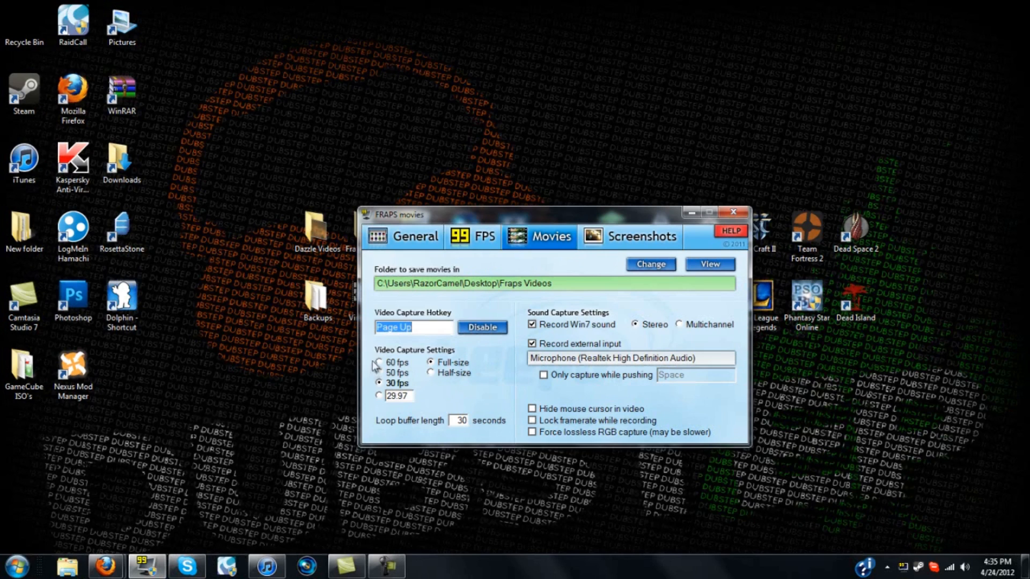
{"action": "left_click", "coordinate": [496, 381]}
{"action": "left_click", "coordinate": [691, 212]}
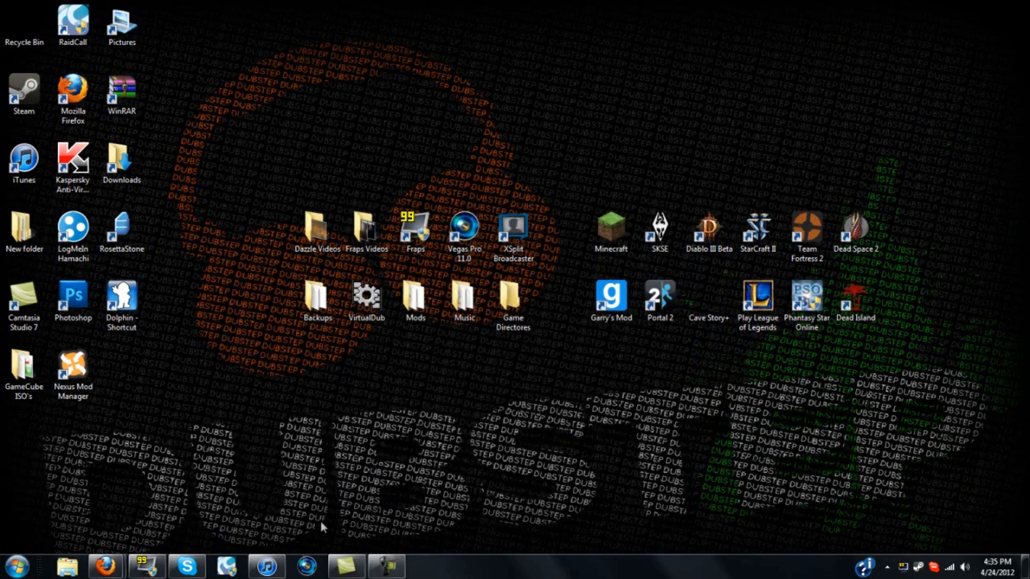
Open Vegas Pro and browse the Project Media, Media Generators, Transitions and Video FX tabs
{"action": "left_click", "coordinate": [305, 568]}
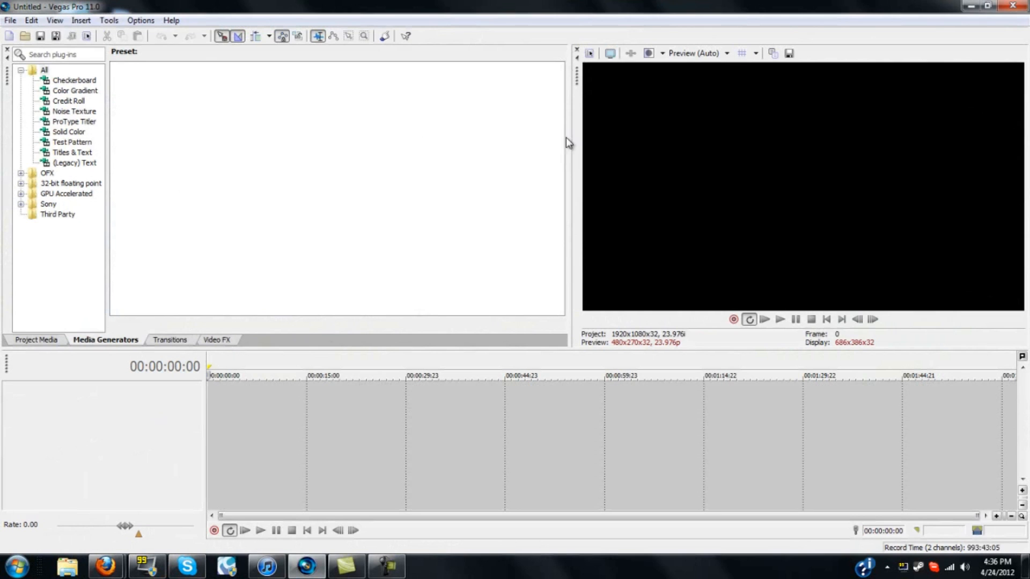
{"action": "left_click", "coordinate": [36, 341]}
{"action": "left_click", "coordinate": [96, 348]}
{"action": "left_click", "coordinate": [169, 343]}
{"action": "left_click", "coordinate": [220, 341]}
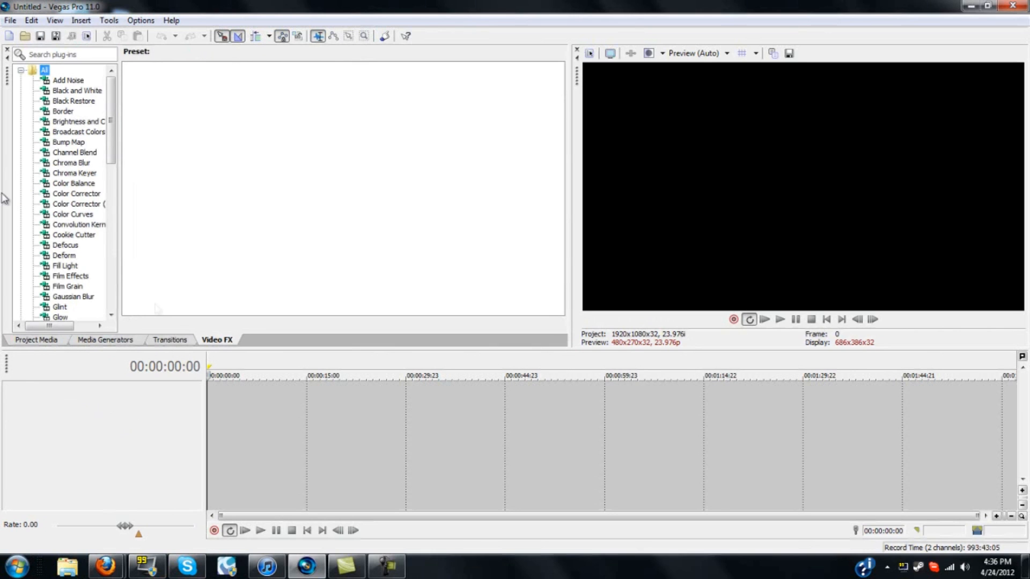
{"action": "left_click", "coordinate": [47, 345]}
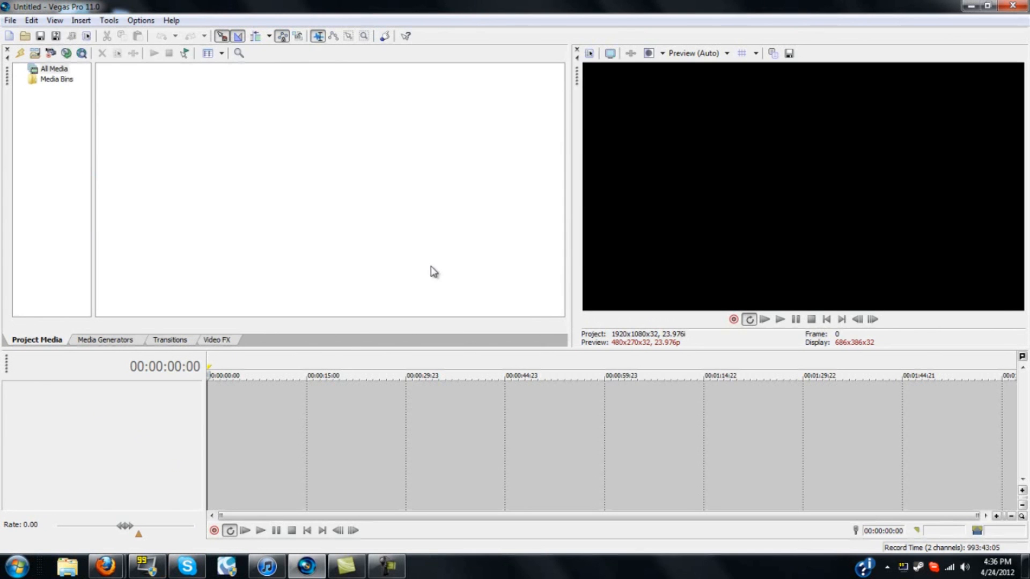
Import Intro.wmv from the Fraps Videos folder into the project media and place it at the timeline start
{"action": "left_click", "coordinate": [970, 6]}
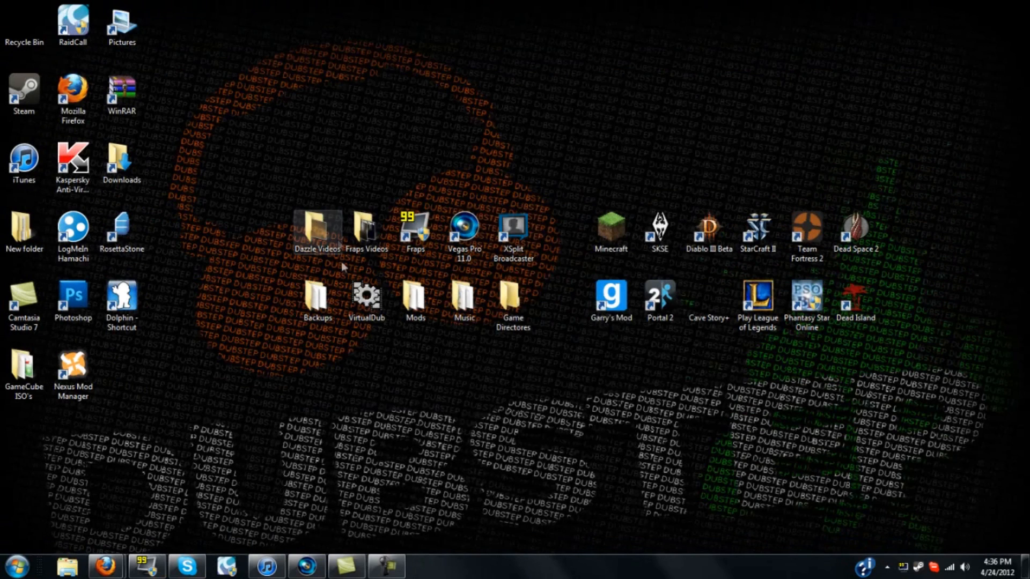
{"action": "double_click", "coordinate": [360, 230]}
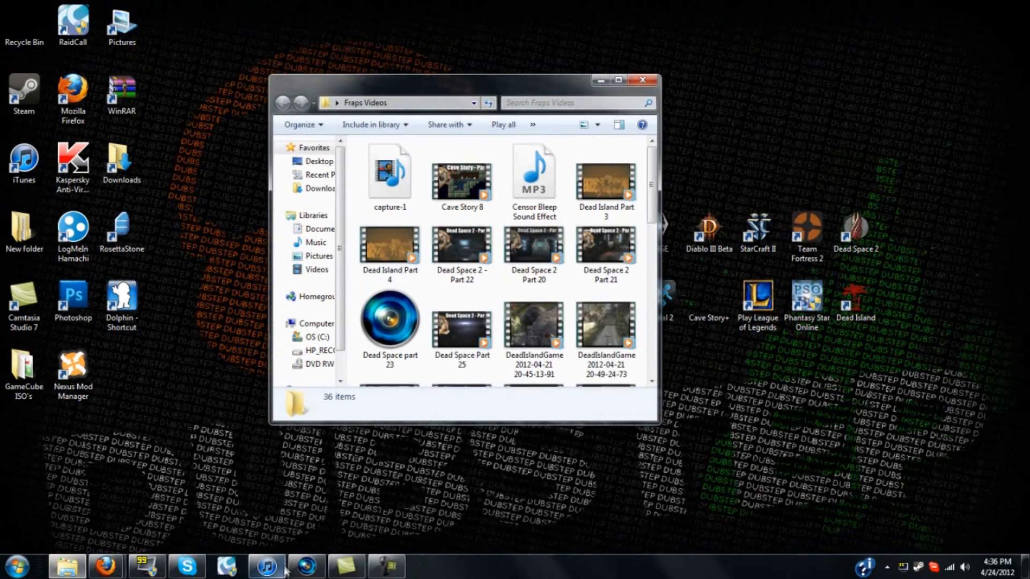
{"action": "left_click", "coordinate": [388, 569]}
{"action": "left_click", "coordinate": [388, 568]}
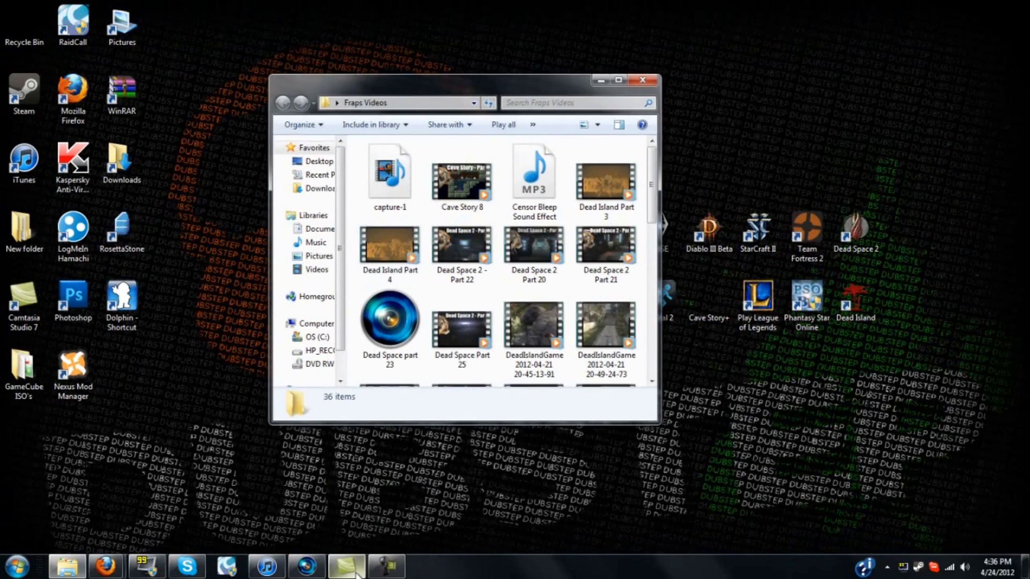
{"action": "left_click", "coordinate": [306, 567]}
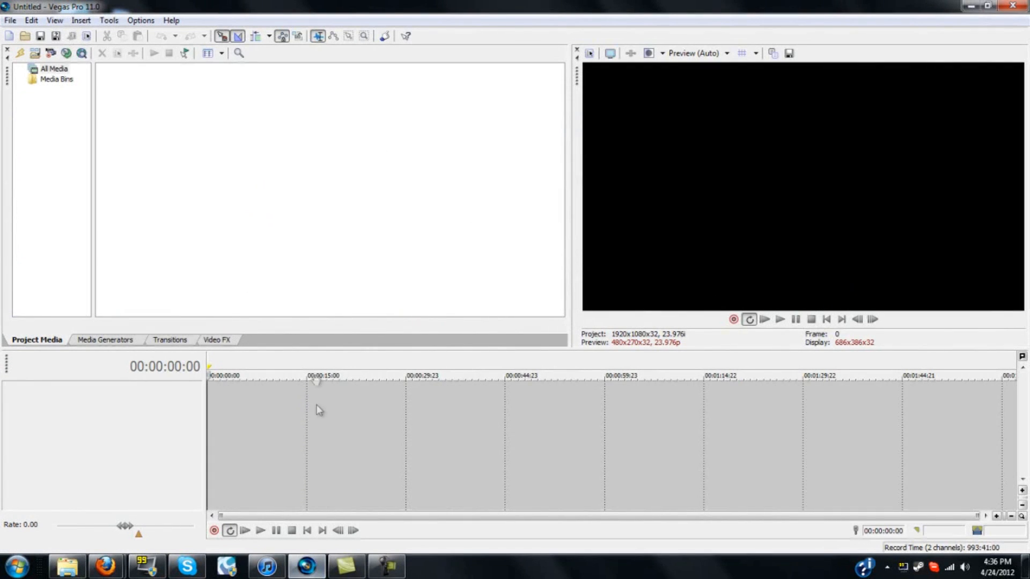
{"action": "left_click", "coordinate": [67, 567]}
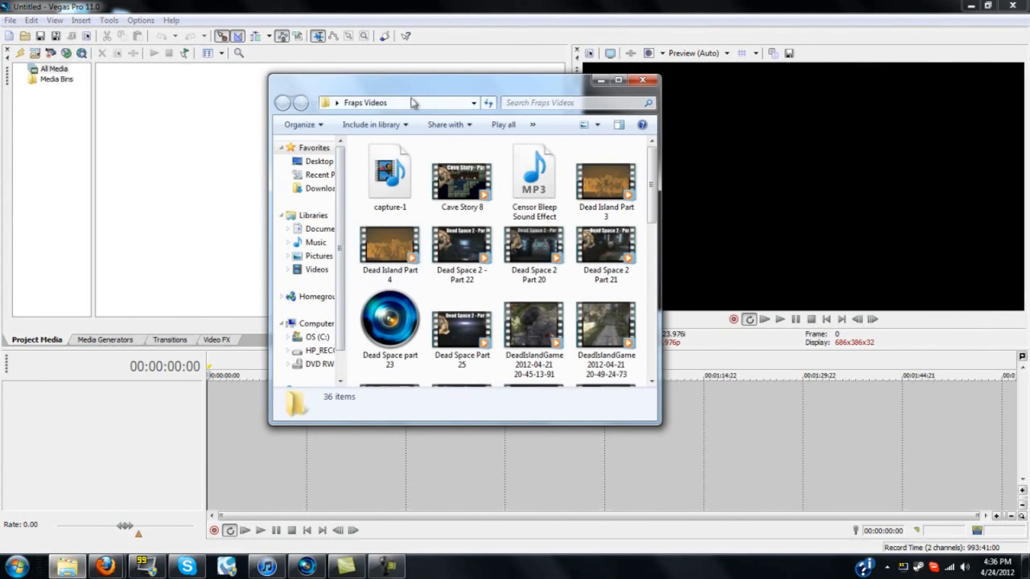
{"action": "left_click_drag", "start_coordinate": [413, 86], "coordinate": [462, 95]}
{"action": "scroll", "coordinate": [611, 257], "scroll_direction": "down", "scroll_amount": 6}
{"action": "left_click_drag", "start_coordinate": [654, 187], "coordinate": [258, 209]}
{"action": "left_click", "coordinate": [648, 91]}
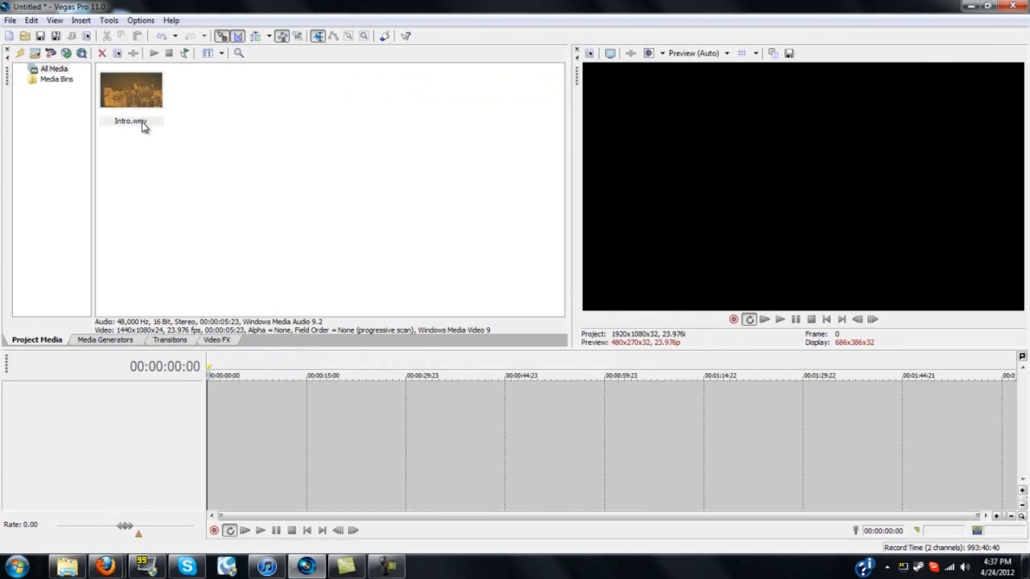
{"action": "left_click_drag", "start_coordinate": [131, 123], "coordinate": [211, 395]}
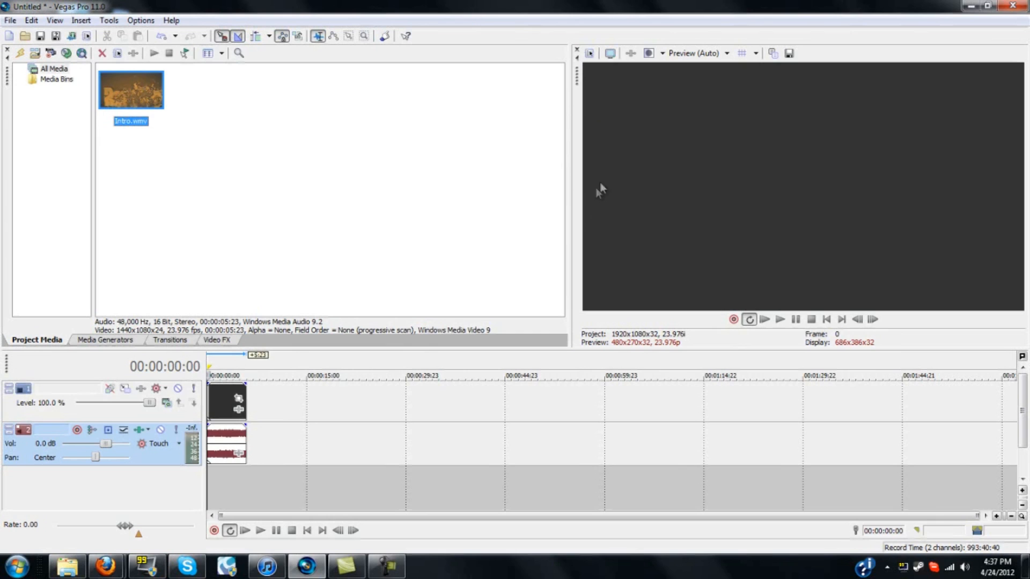
In Project Properties, keep the custom 1920x1080 template and enable starting all new projects with these settings
{"action": "left_click", "coordinate": [589, 54]}
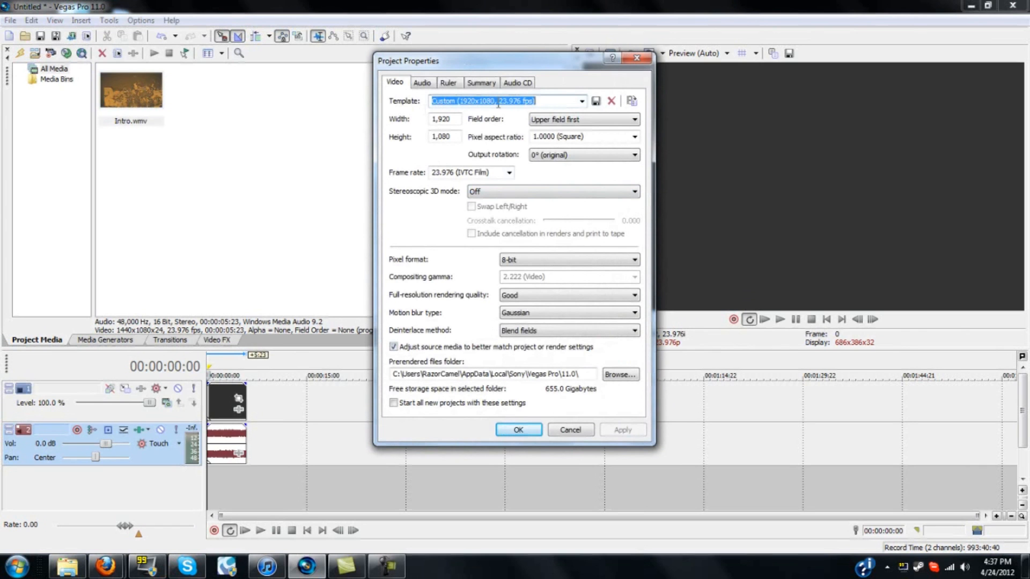
{"action": "left_click", "coordinate": [580, 102]}
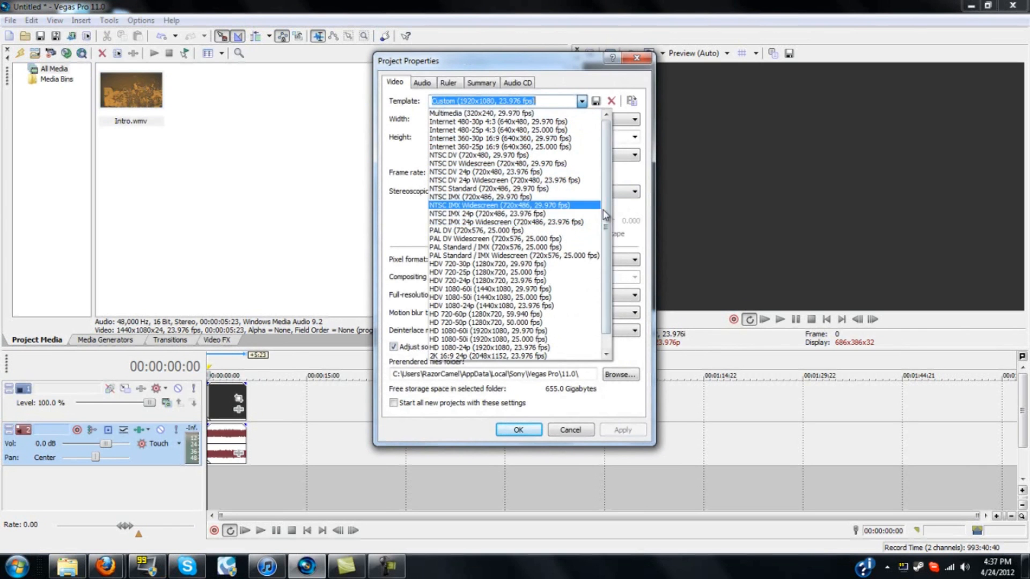
{"action": "scroll", "coordinate": [560, 250], "scroll_direction": "down", "scroll_amount": 1}
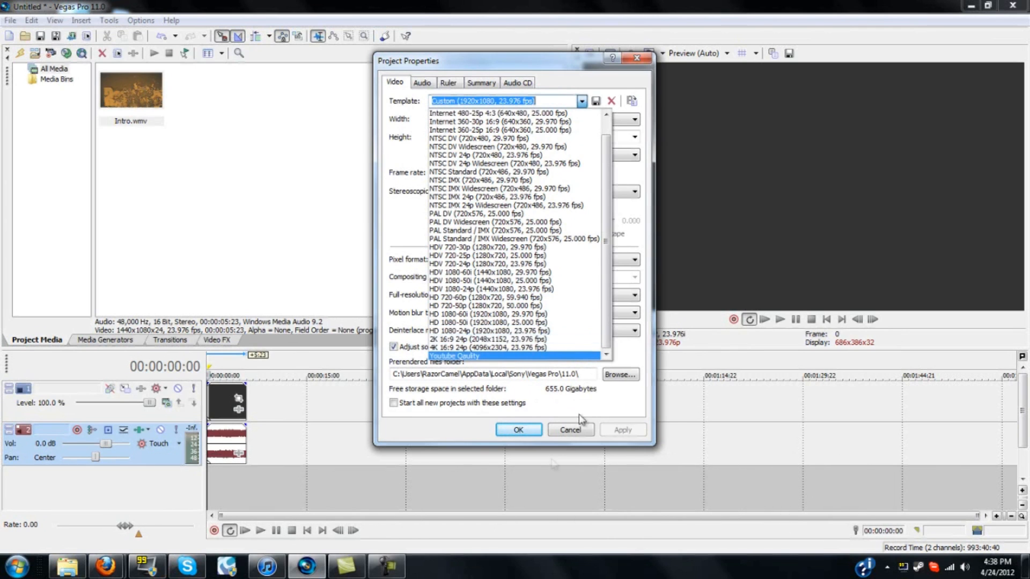
{"action": "left_click", "coordinate": [498, 439]}
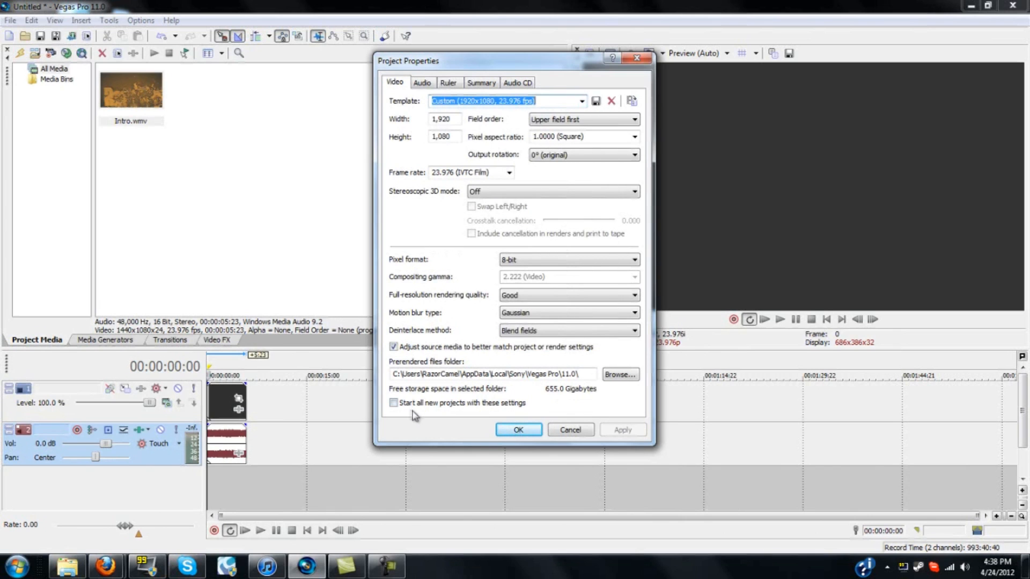
{"action": "left_click", "coordinate": [394, 403]}
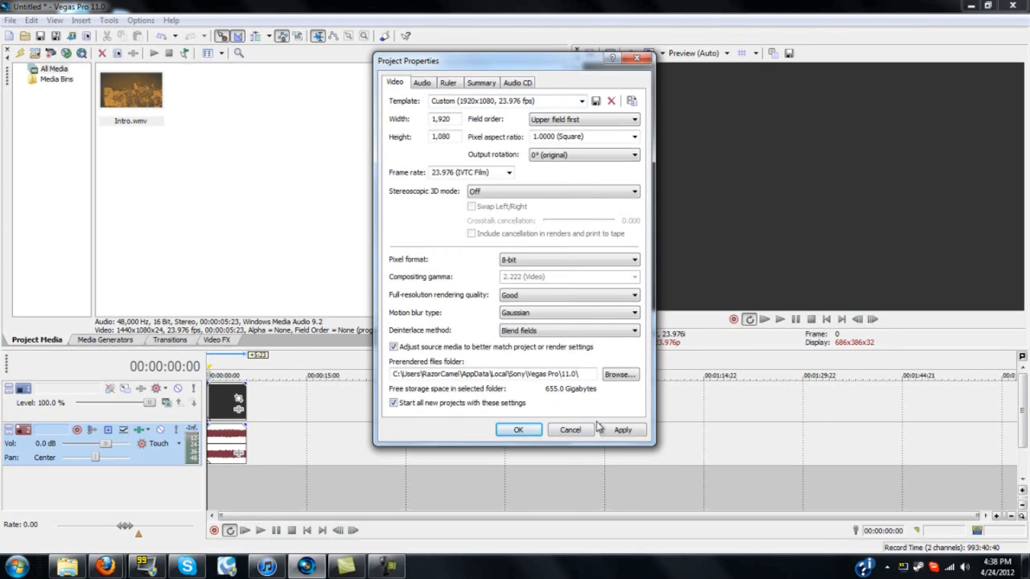
{"action": "left_click", "coordinate": [538, 431]}
{"action": "left_click", "coordinate": [424, 139]}
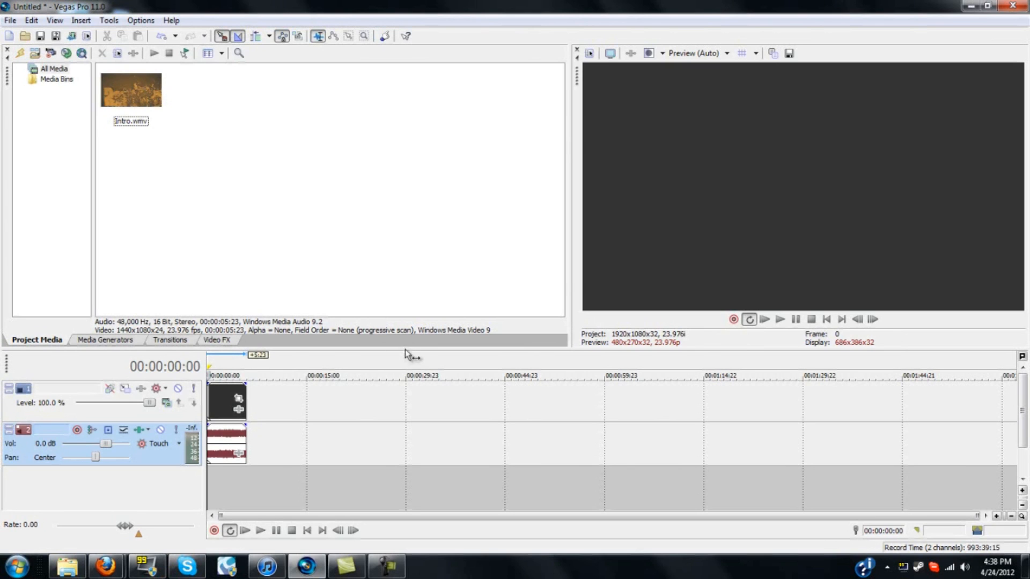
Turn off the Maintain Aspect Ratio switch for the Intro.wmv clip on the timeline
{"action": "left_click", "coordinate": [219, 395]}
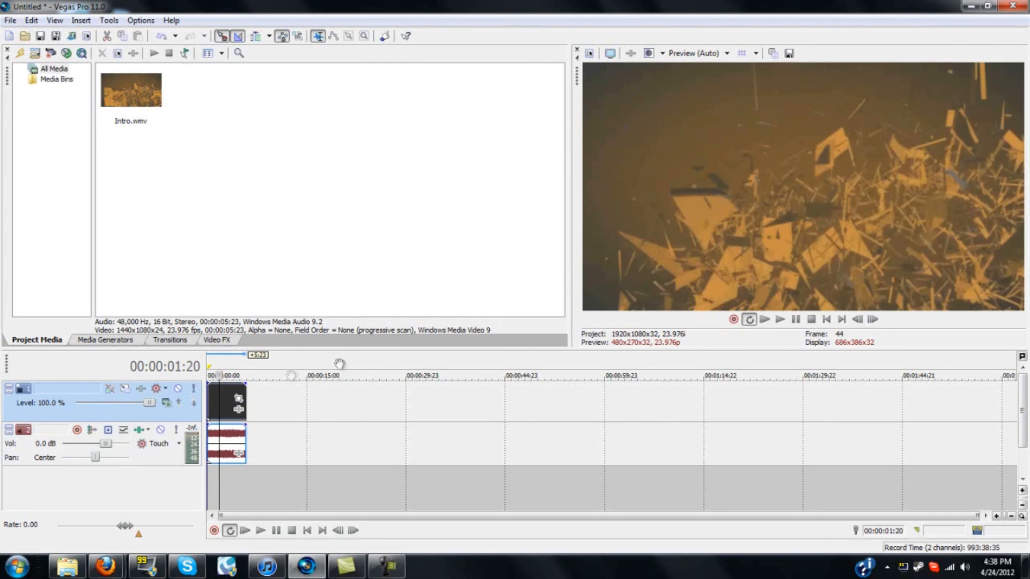
{"action": "right_click", "coordinate": [224, 401]}
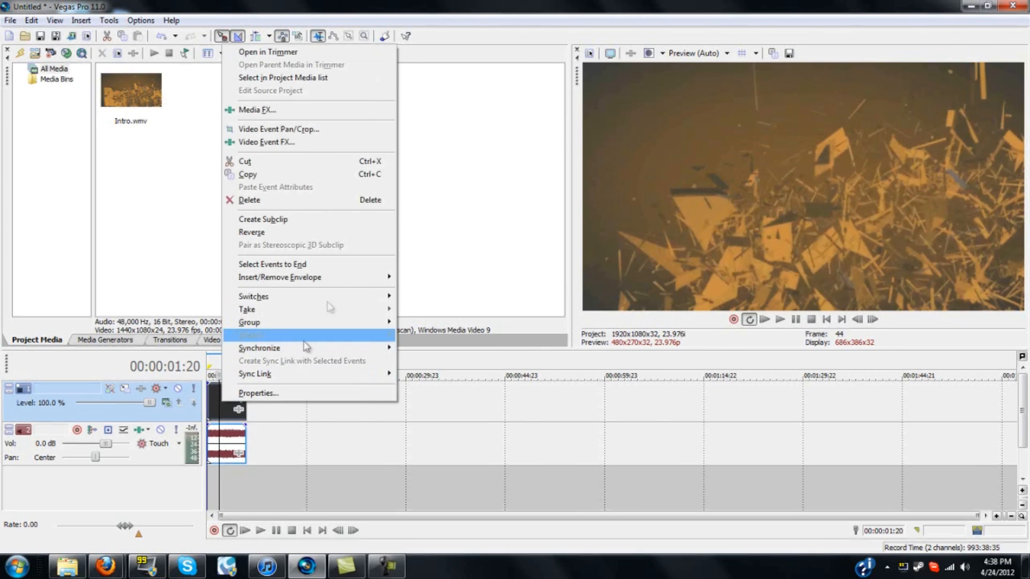
{"action": "mouse_move", "coordinate": [344, 298]}
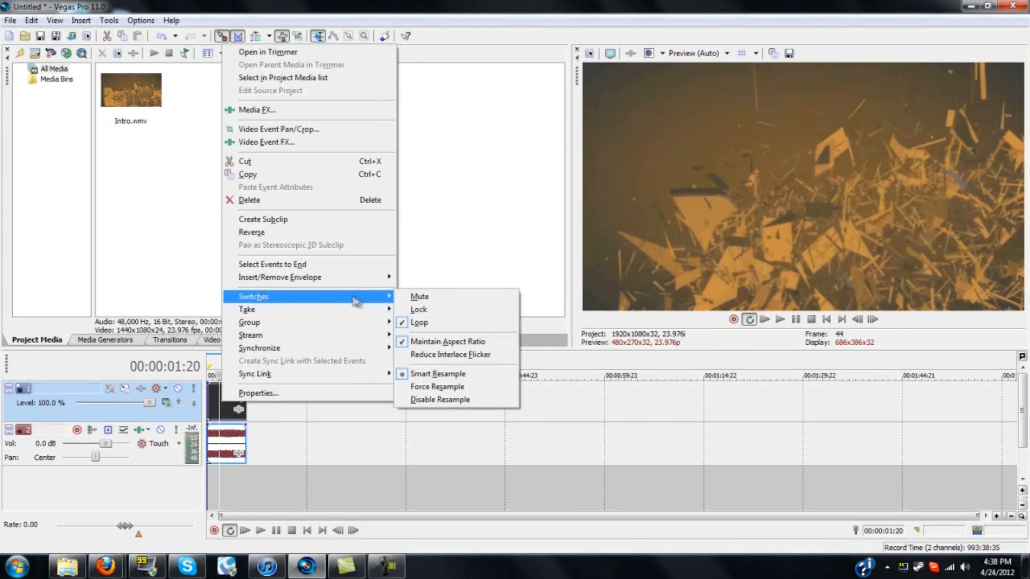
{"action": "left_click", "coordinate": [441, 342]}
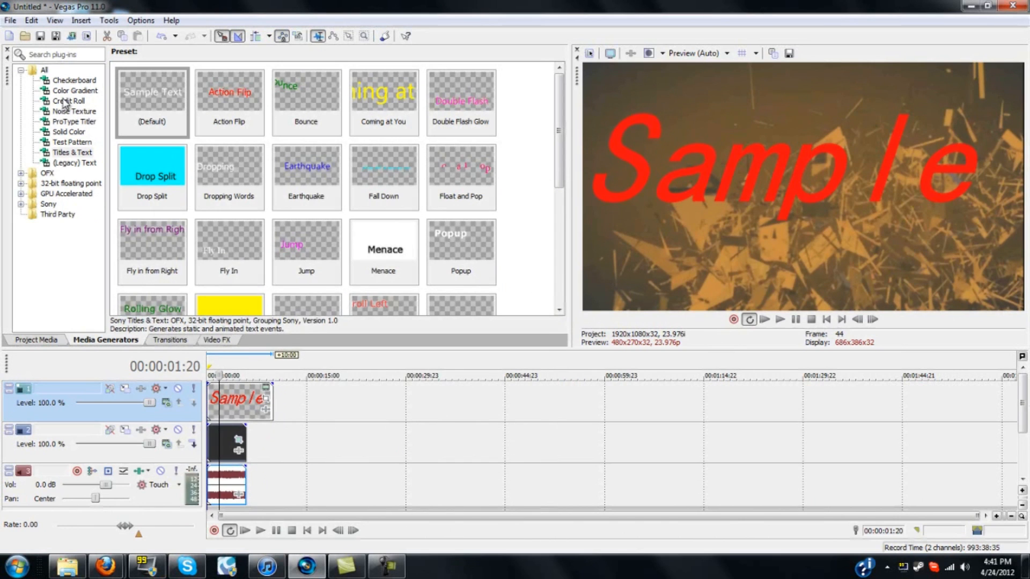
Open Render As and choose the Windows Media Video V11 6.4 Mbps HD 1080-24p template, showing favorites only
{"action": "left_click", "coordinate": [10, 21]}
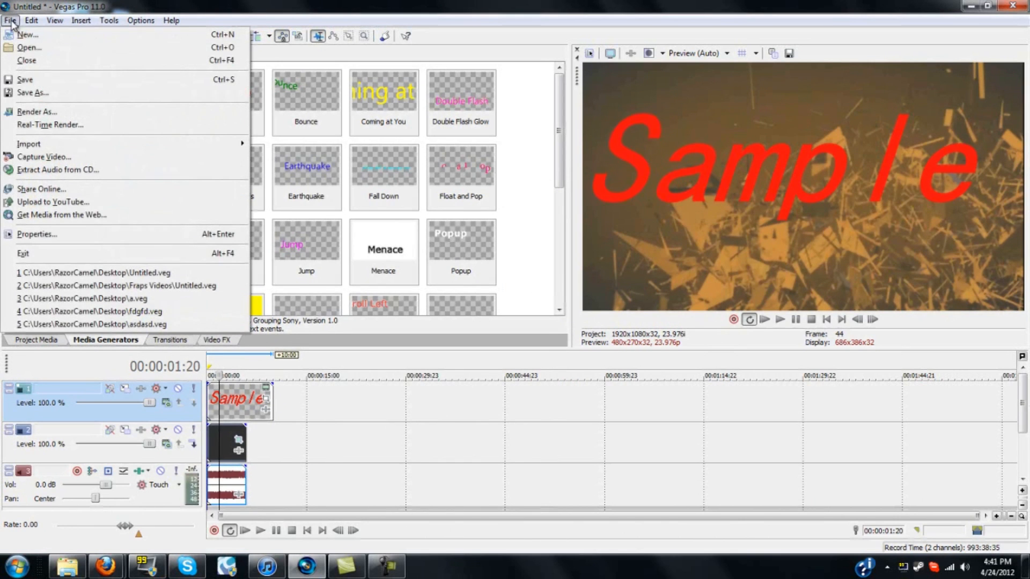
{"action": "left_click", "coordinate": [11, 111]}
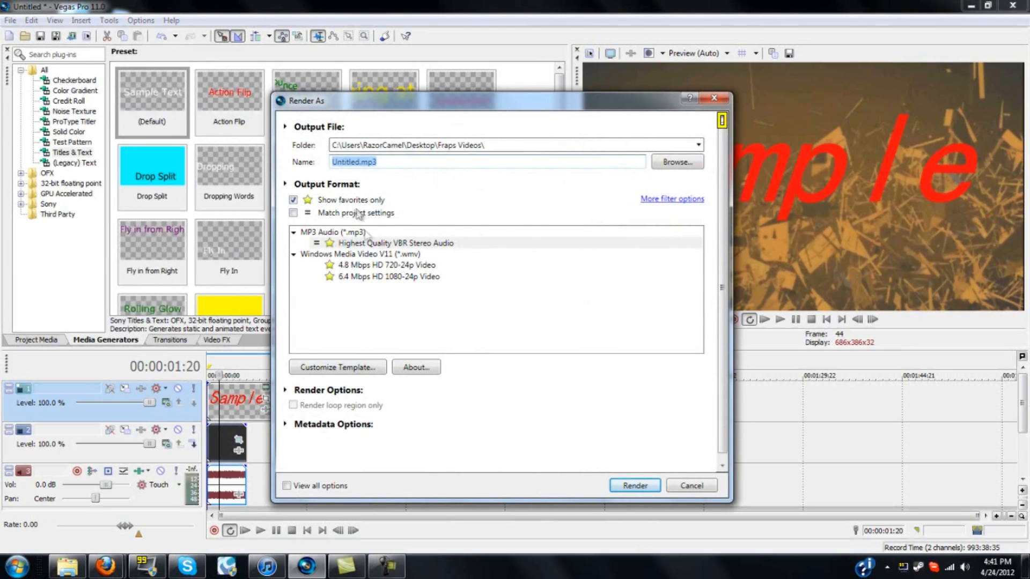
{"action": "left_click", "coordinate": [293, 200]}
{"action": "left_click_drag", "start_coordinate": [698, 259], "coordinate": [694, 320]}
{"action": "scroll", "coordinate": [438, 314], "scroll_direction": "up", "scroll_amount": 5}
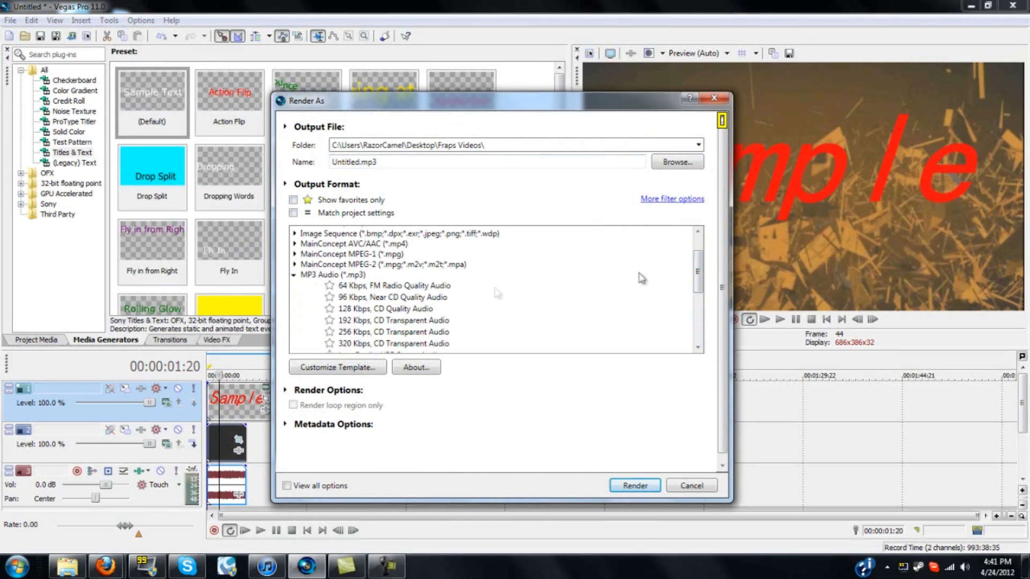
{"action": "left_click", "coordinate": [294, 275]}
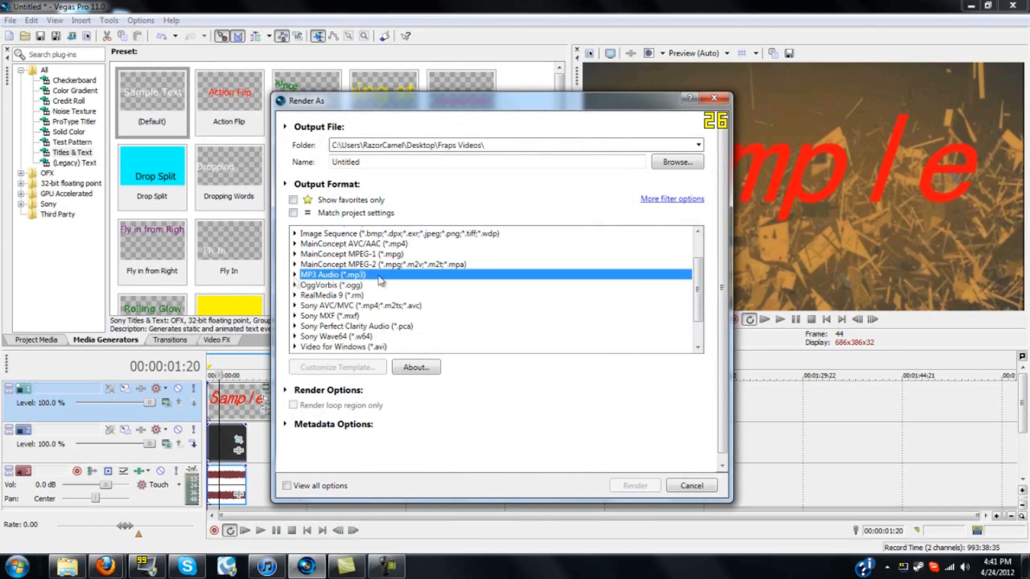
{"action": "scroll", "coordinate": [545, 310], "scroll_direction": "down", "scroll_amount": 2}
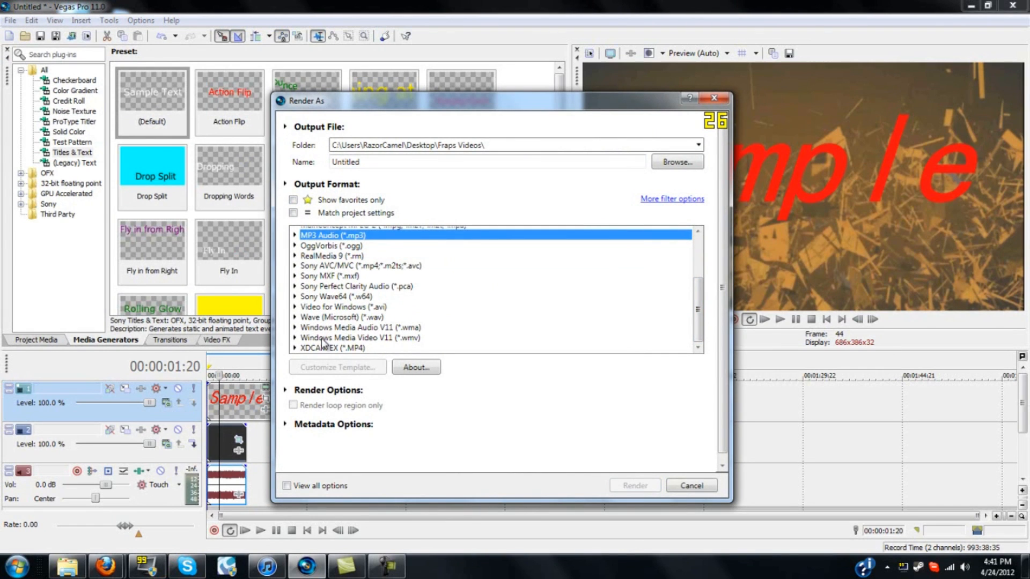
{"action": "left_click", "coordinate": [408, 339]}
{"action": "left_click", "coordinate": [294, 338]}
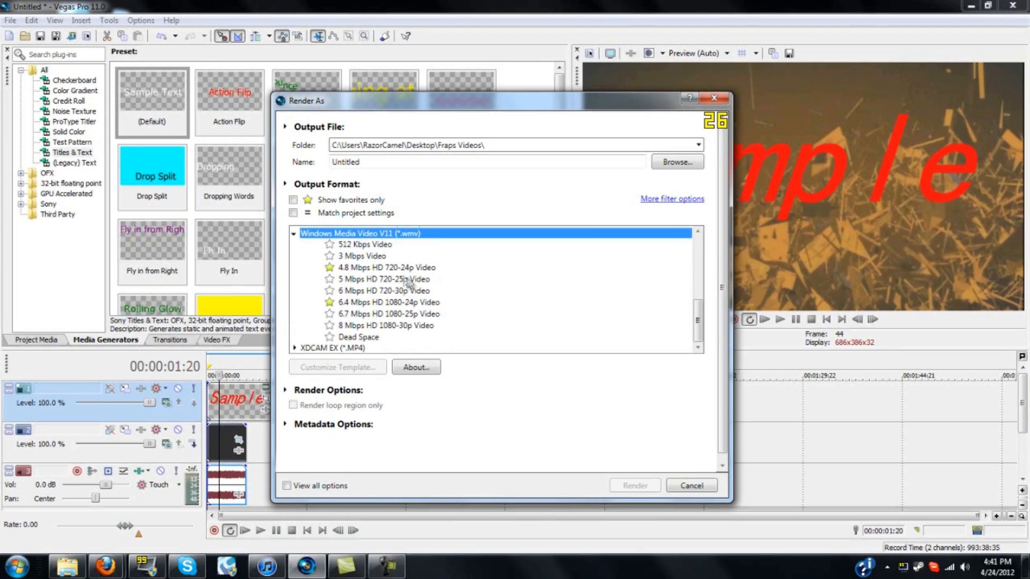
{"action": "right_click", "coordinate": [385, 312]}
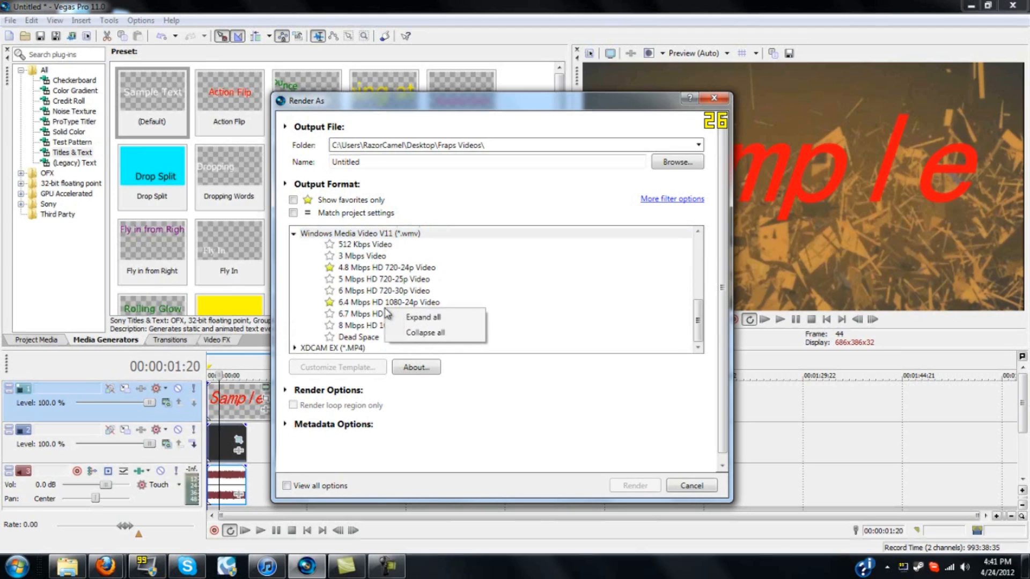
{"action": "left_click", "coordinate": [392, 302]}
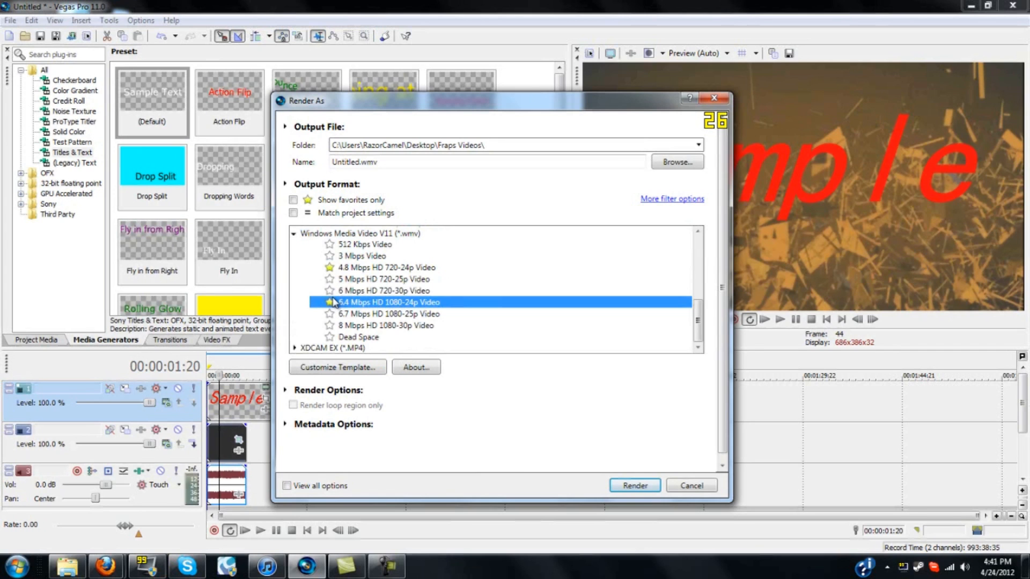
{"action": "left_click", "coordinate": [293, 201]}
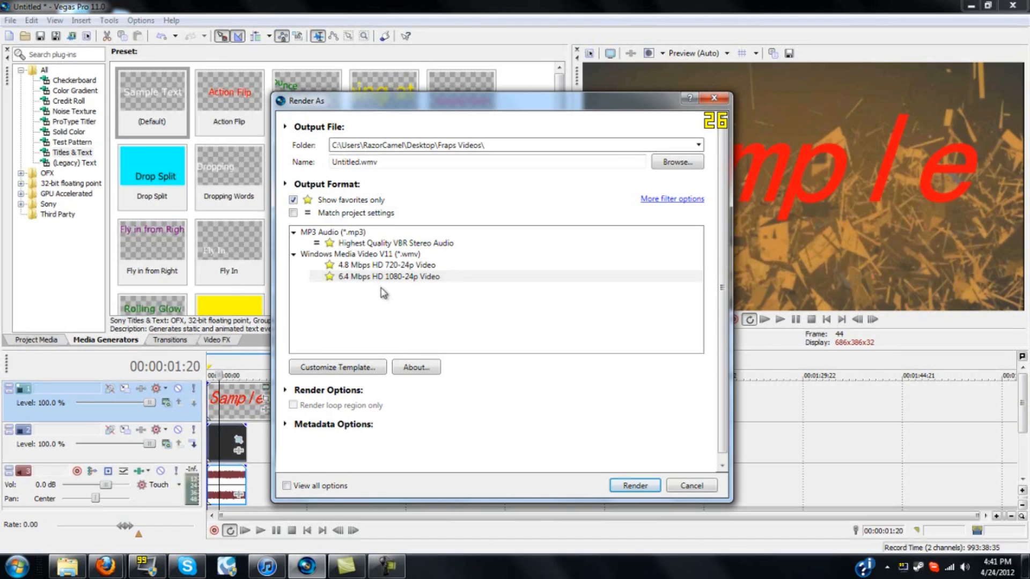
Name the output file Blah boogie down TUNIGHT
{"action": "double_click", "coordinate": [354, 162]}
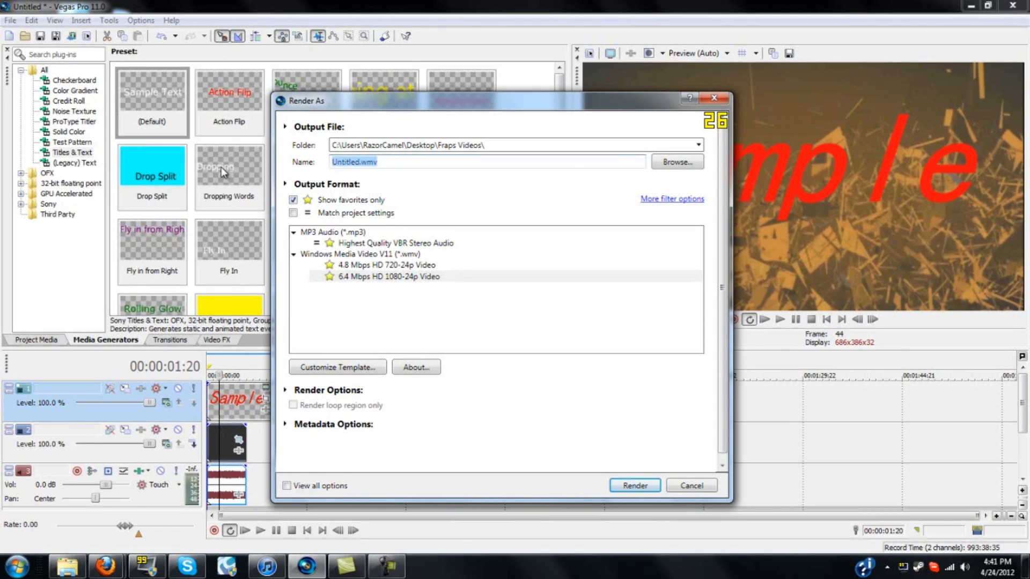
{"action": "key", "text": "BackSpace"}
{"action": "type", "text": "Blah"}
{"action": "type", "text": " vb"}
{"action": "key", "text": "BackSpace"}
{"action": "key", "text": "BackSpace"}
{"action": "type", "text": "boogie down TUNIGHT"}
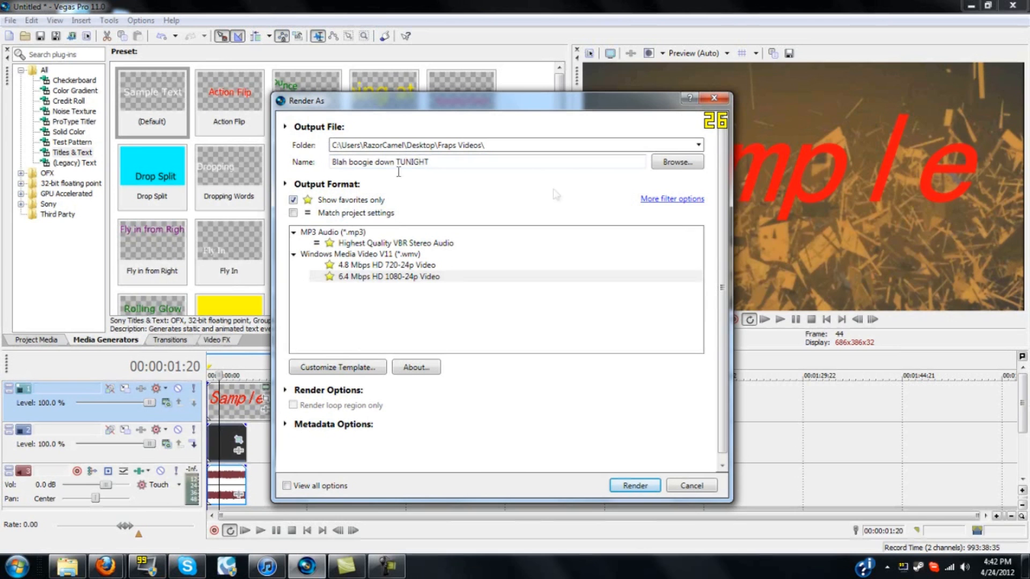
Start rendering the project and cancel the render in progress
{"action": "left_click", "coordinate": [625, 486]}
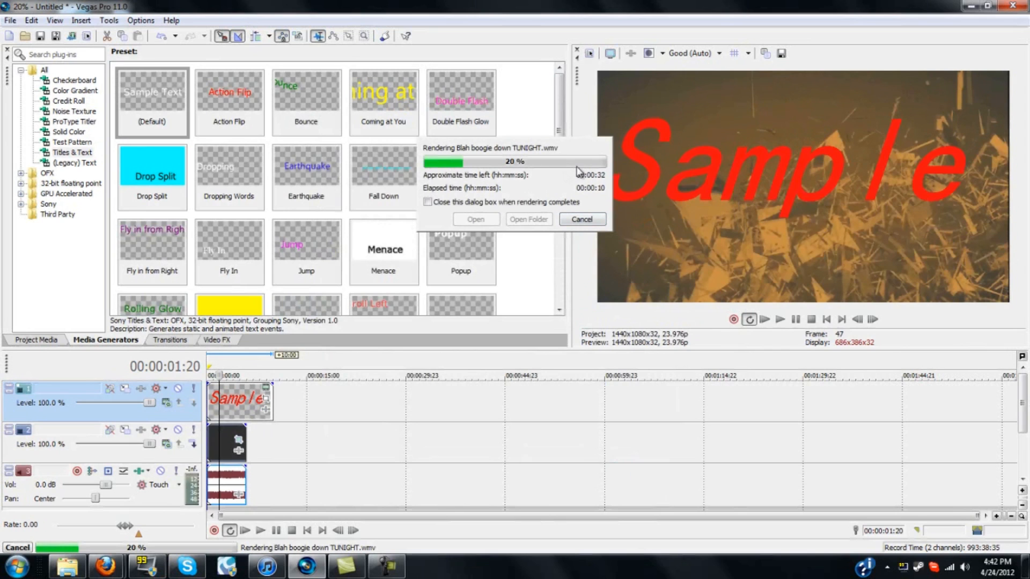
{"action": "left_click", "coordinate": [588, 223]}
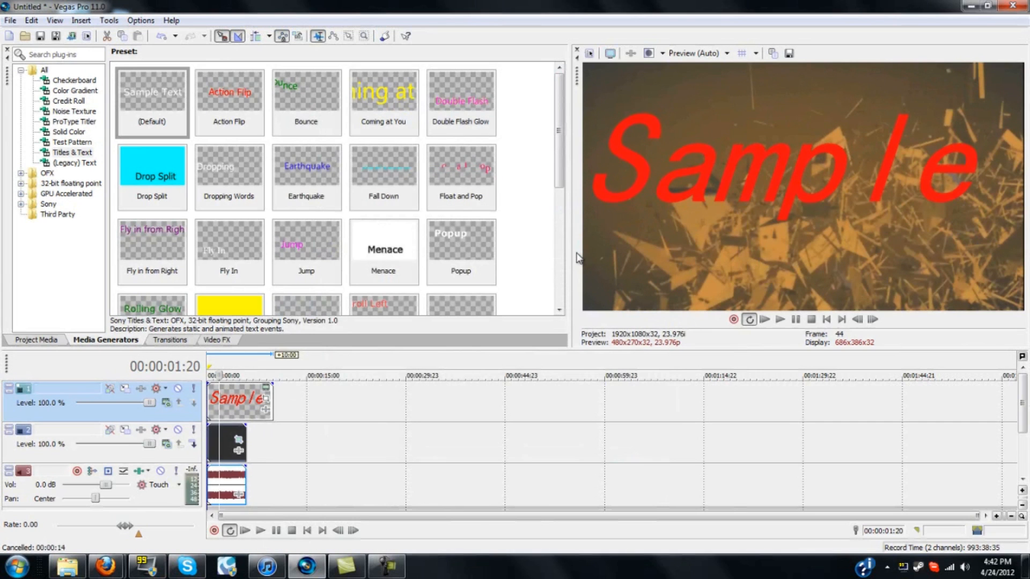
Shorten the Sample text event on the top track by trimming its end
{"action": "left_click", "coordinate": [268, 400]}
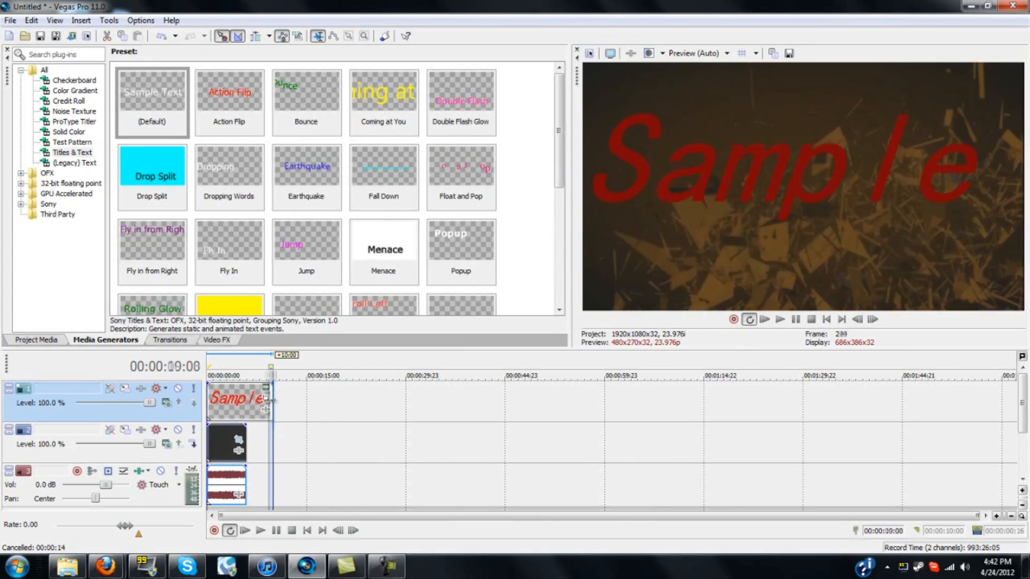
{"action": "left_click", "coordinate": [297, 403]}
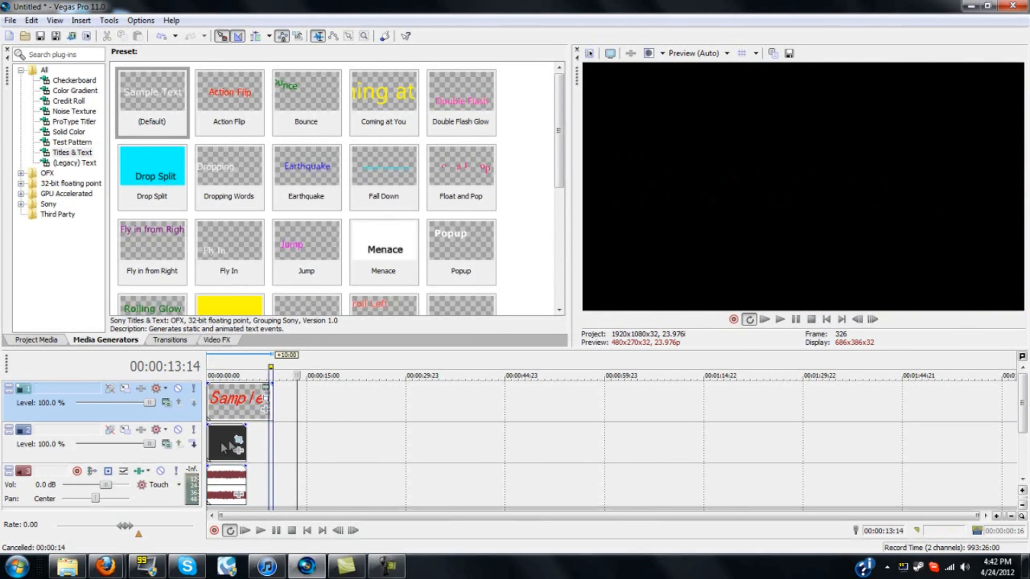
{"action": "left_click_drag", "start_coordinate": [270, 413], "coordinate": [256, 413]}
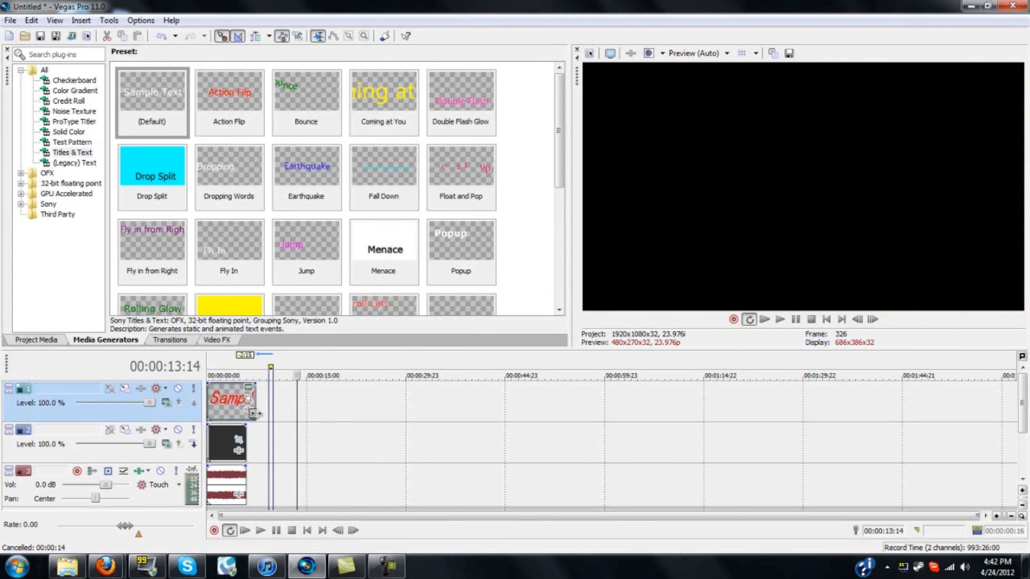
Open Preferences and review the Display settings before closing the dialog
{"action": "left_click", "coordinate": [142, 21]}
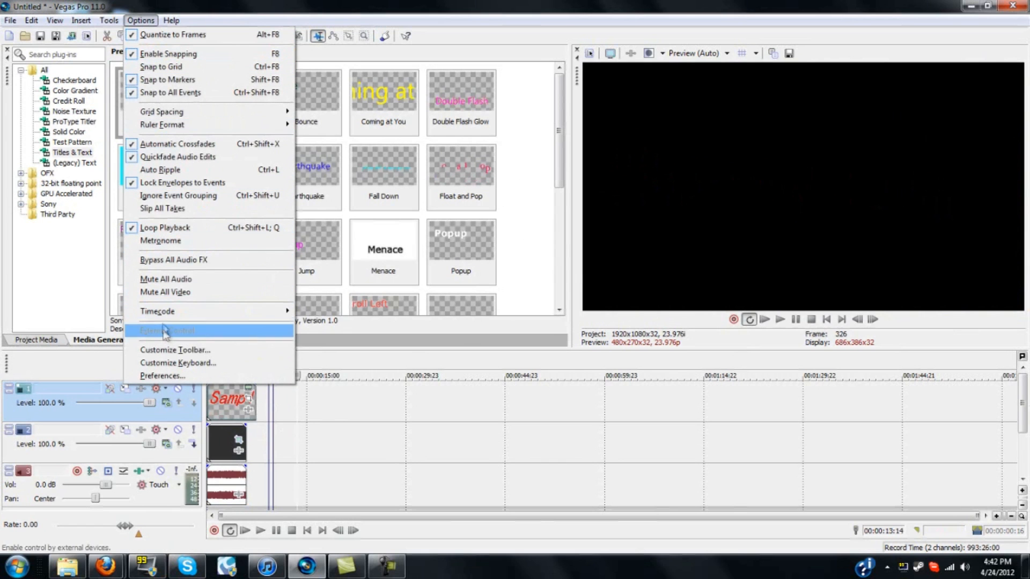
{"action": "left_click", "coordinate": [162, 375]}
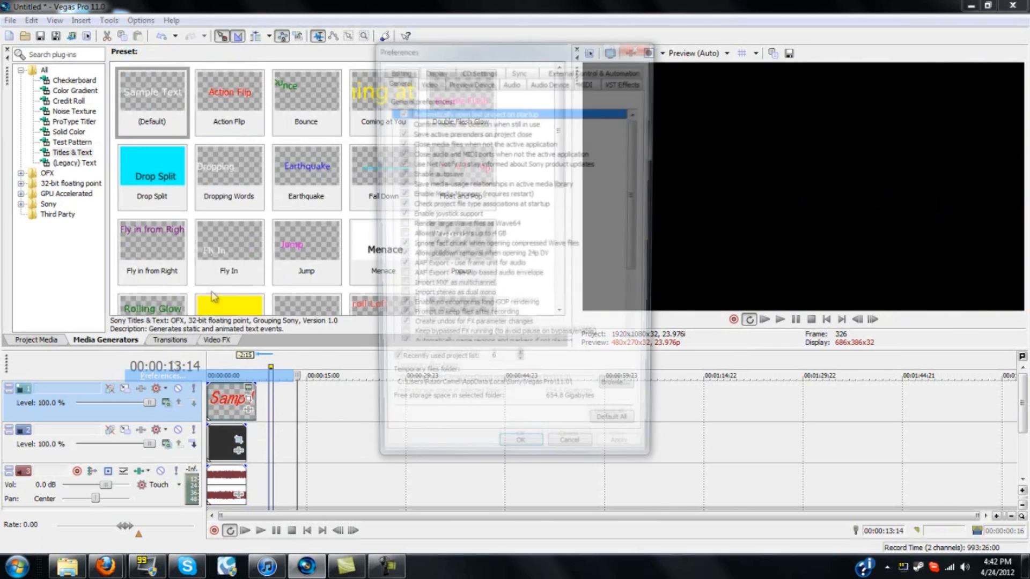
{"action": "left_click", "coordinate": [432, 70]}
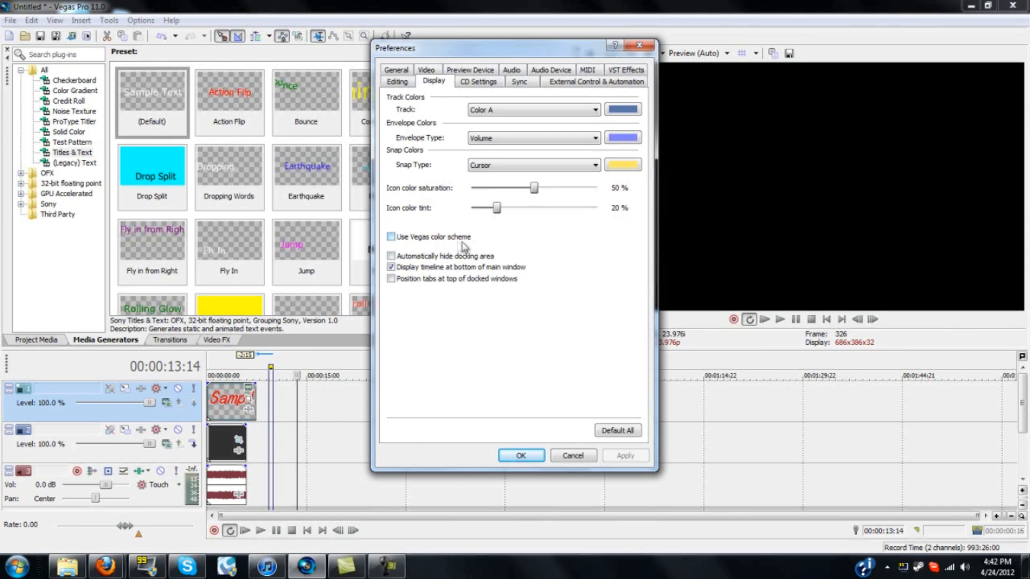
{"action": "left_click", "coordinate": [521, 456]}
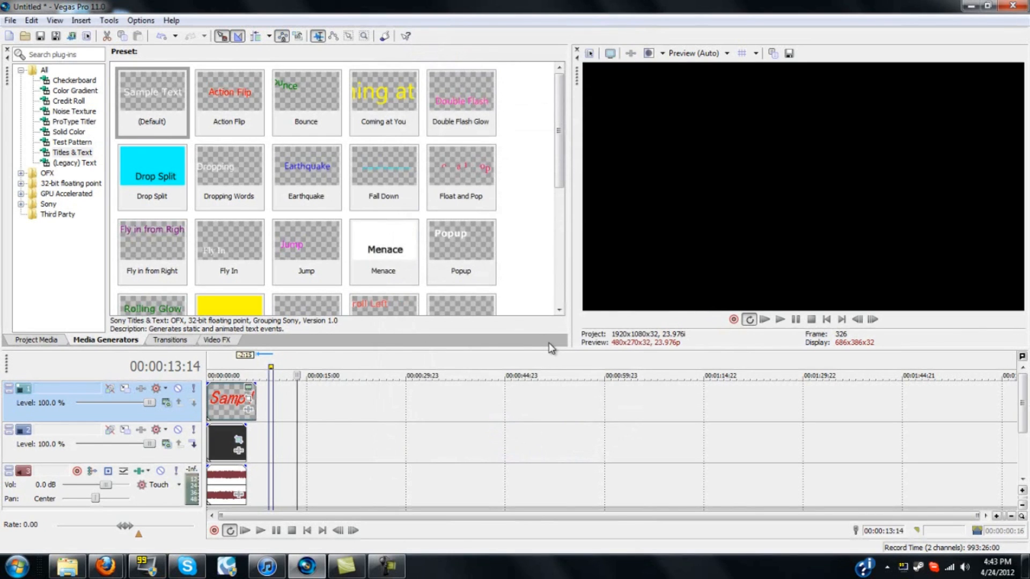
Close Vegas Pro without saving the project
{"action": "left_click", "coordinate": [1013, 5]}
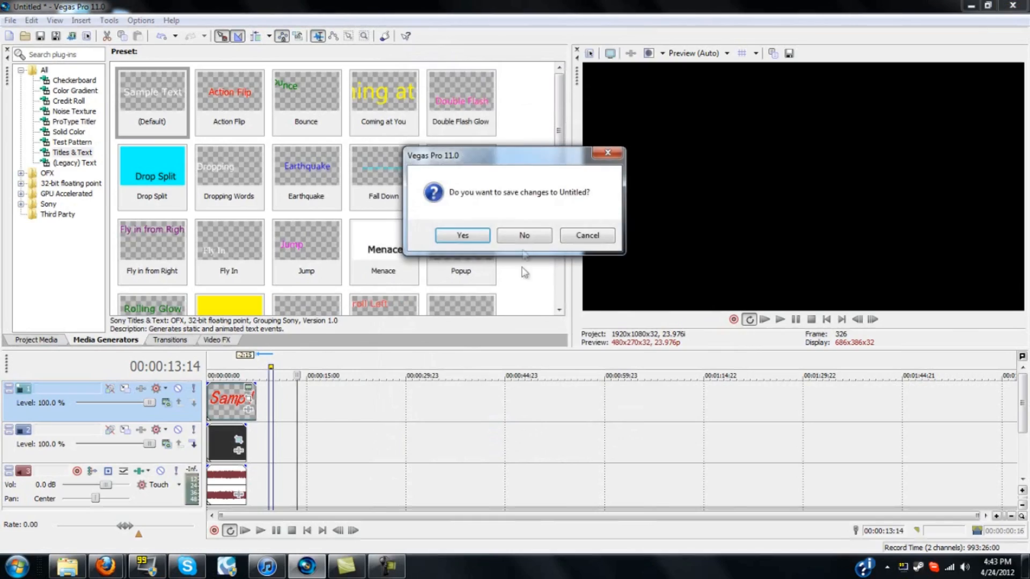
{"action": "left_click", "coordinate": [527, 236]}
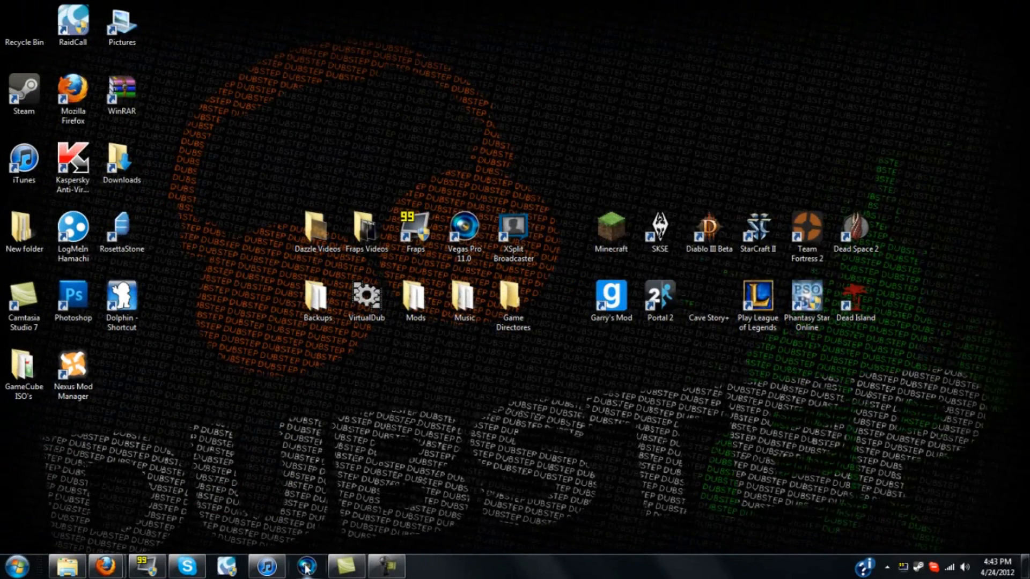
Restore the screen recorder's window from the taskbar
{"action": "right_click", "coordinate": [387, 575]}
{"action": "left_click", "coordinate": [365, 531]}
{"action": "left_click", "coordinate": [386, 473]}
{"action": "mouse_move", "coordinate": [392, 569]}
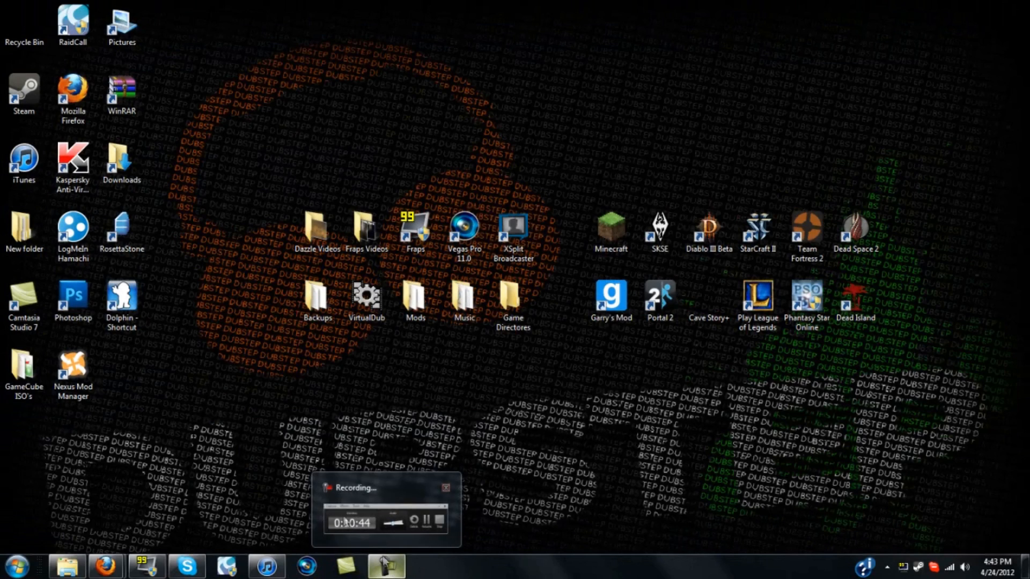